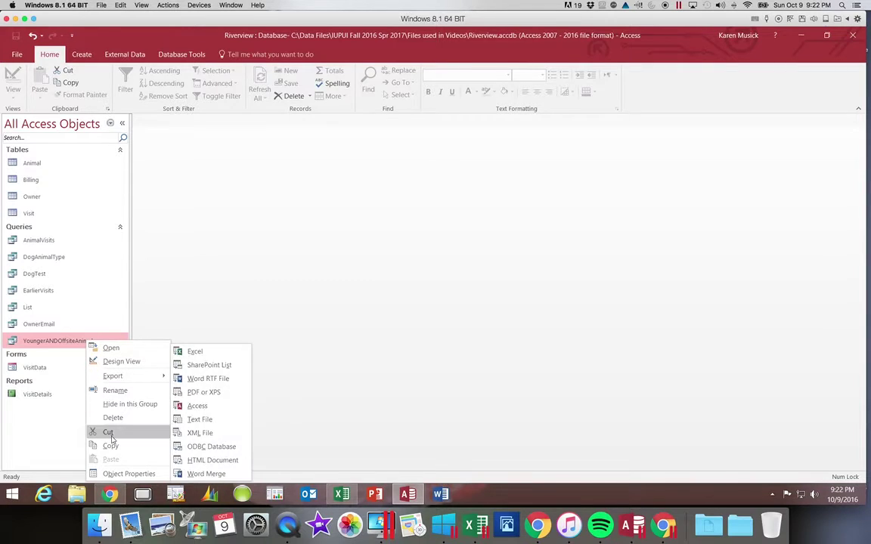
- Duplicate the YoungerANDOffsiteAnimals query under the name YoungerOROffsiteAnimals
left_click(110, 446)
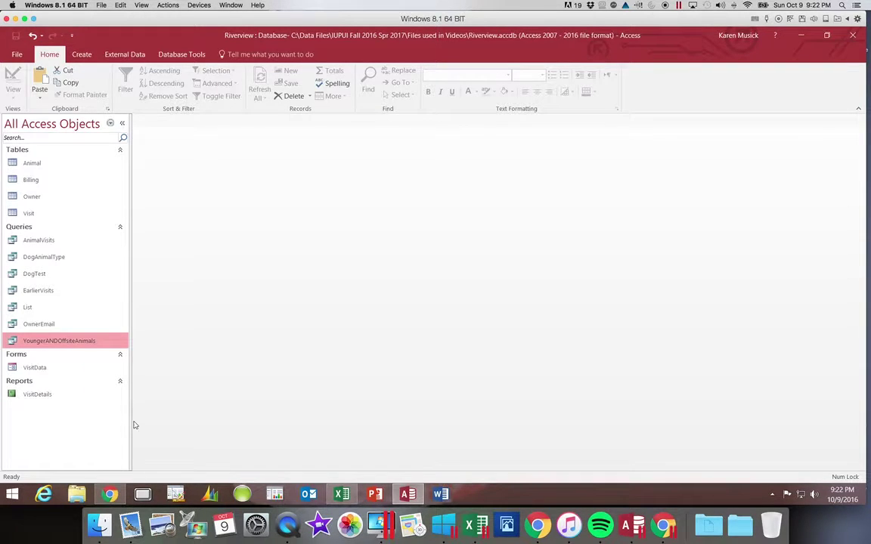
right_click(72, 432)
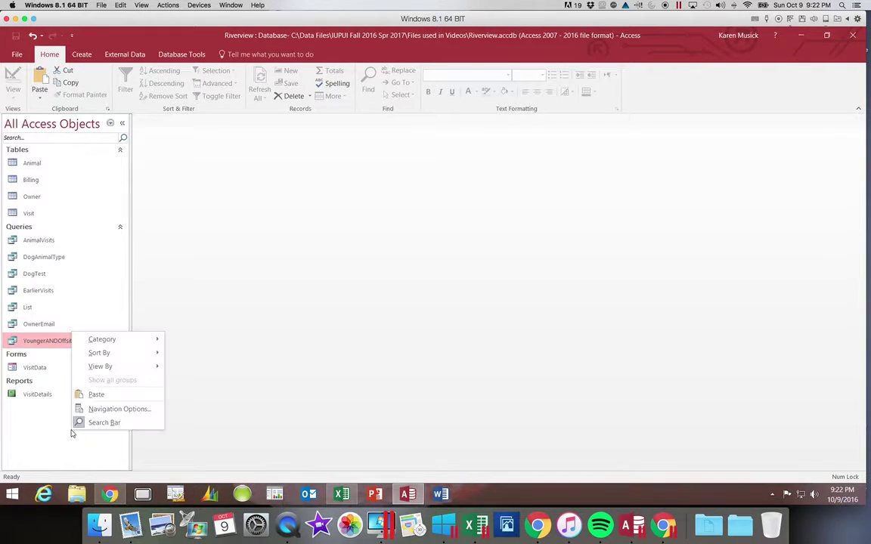
left_click(94, 395)
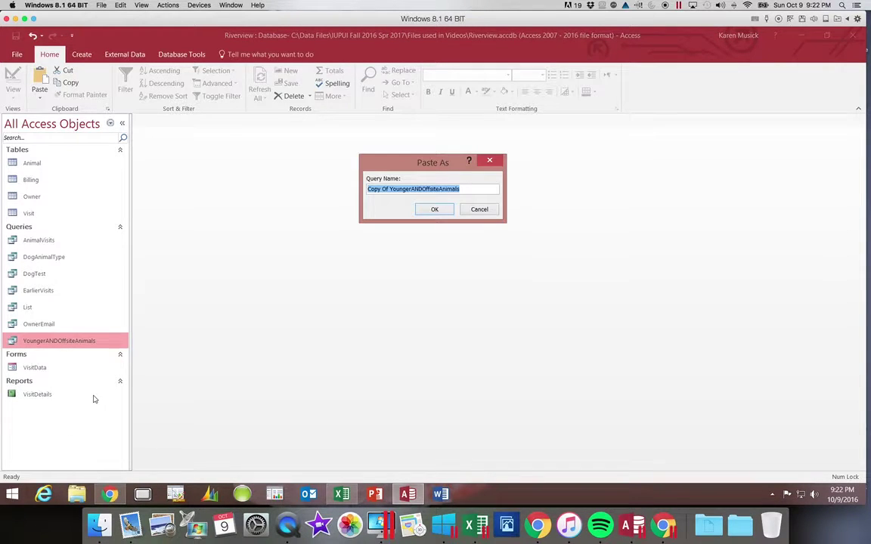
left_click(390, 189)
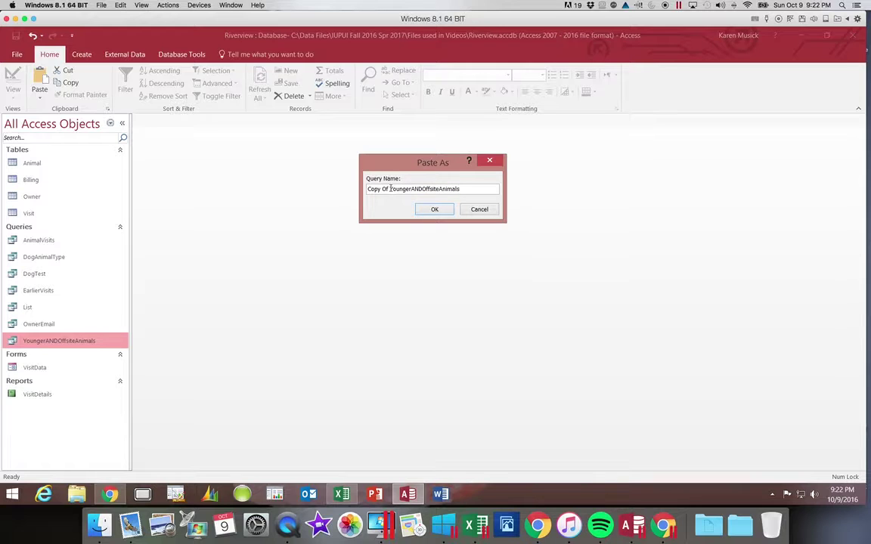
left_click_drag(390, 189, 362, 193)
key("BackSpace")
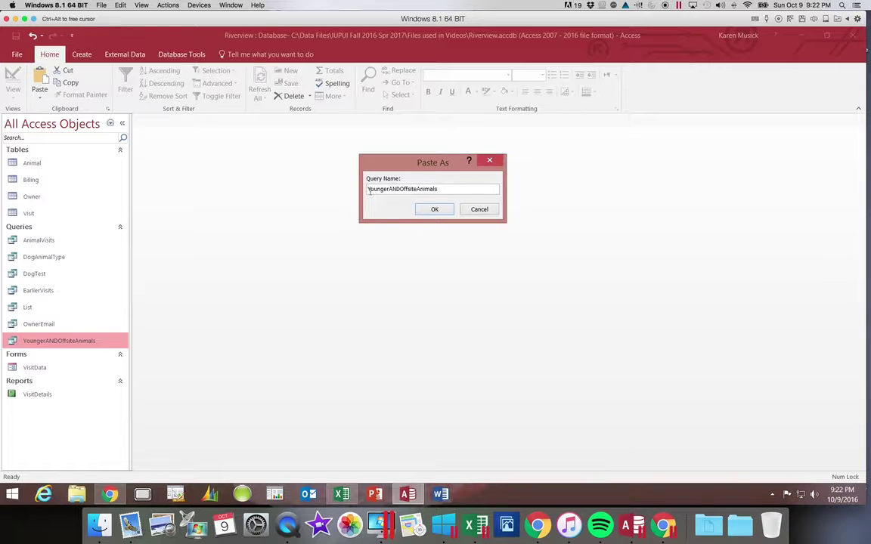
left_click_drag(400, 189, 390, 190)
type("OR")
left_click(435, 210)
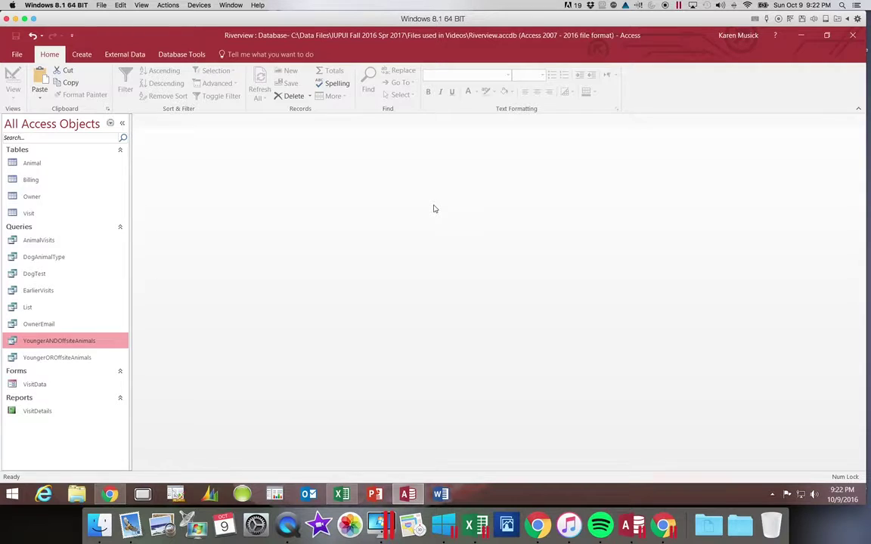
- In the design of the YoungerOROffsiteAnimals query, move the OffSite criterion Yes from the Criteria row to the or row
left_click(91, 358)
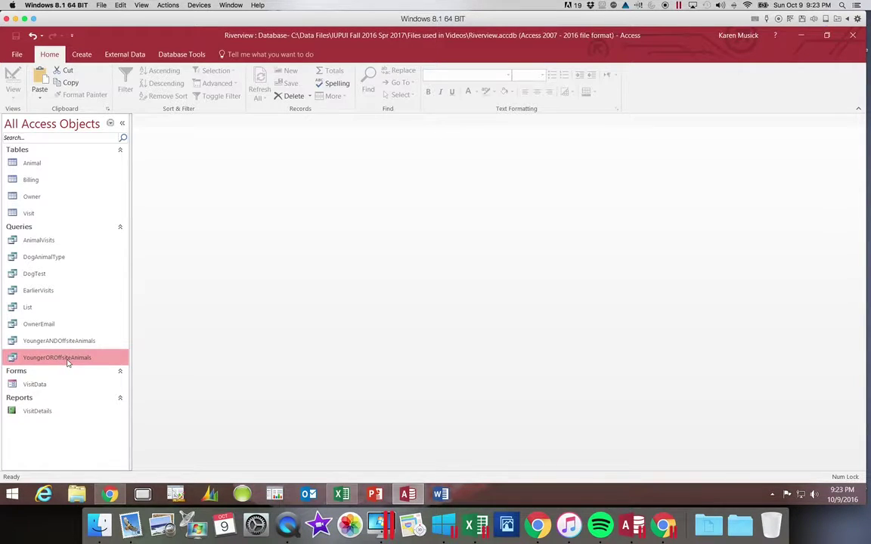
double_click(66, 360)
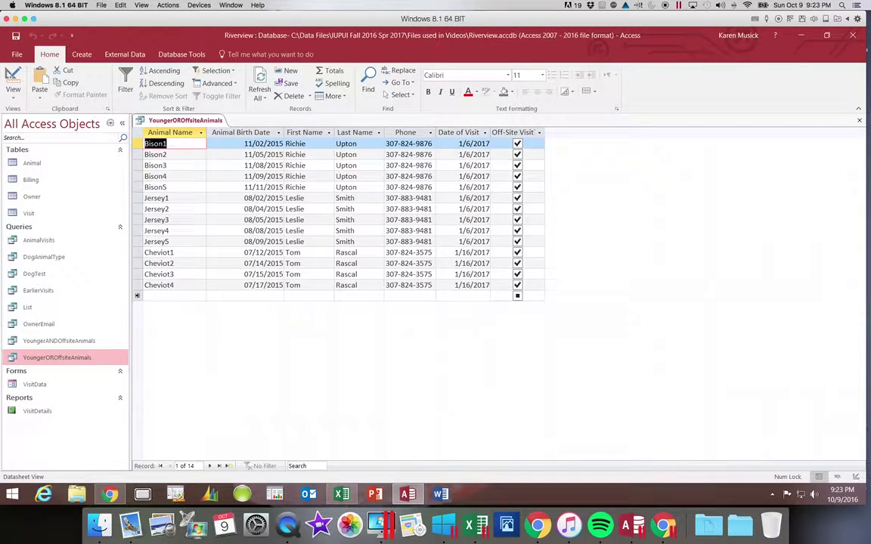
left_click(12, 78)
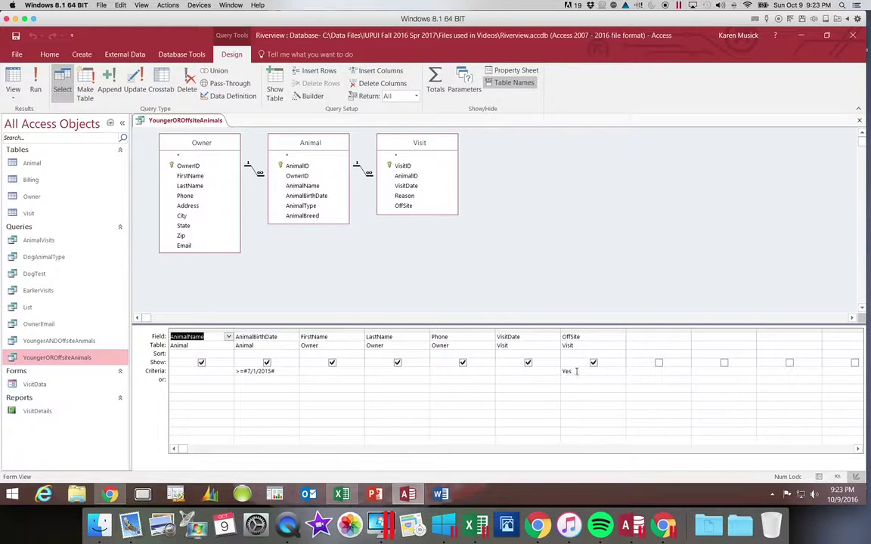
left_click_drag(576, 371, 552, 375)
key("Delete")
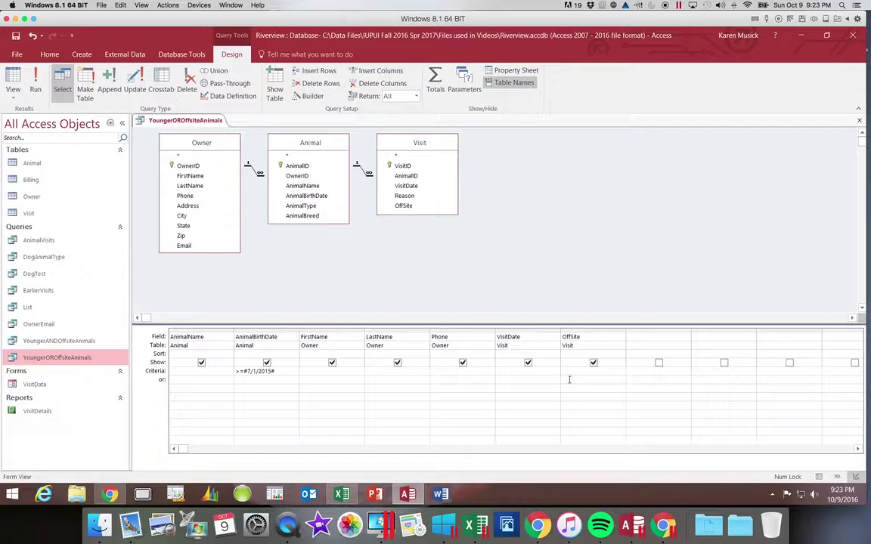
left_click(569, 381)
type("Yes")
- Sort the query by AnimalBirthDate in descending order and run it
left_click(289, 352)
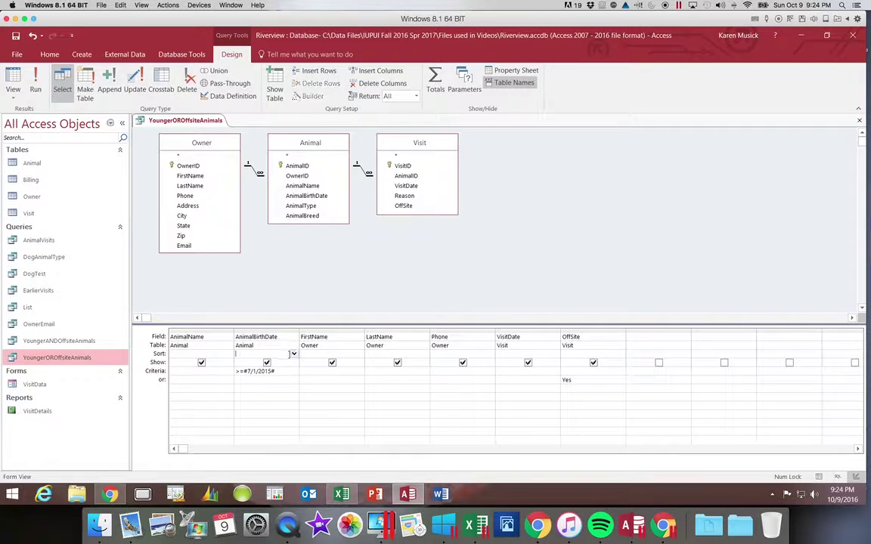
left_click(293, 354)
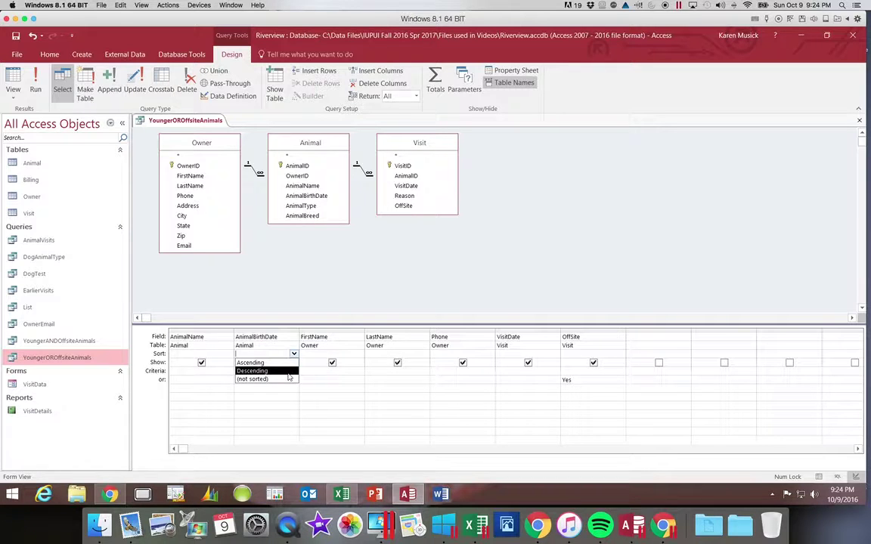
left_click(288, 371)
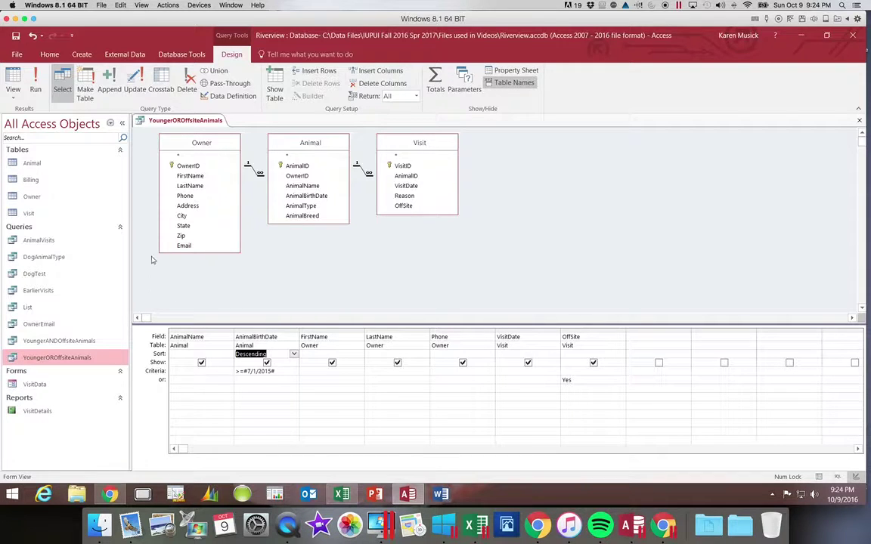
left_click(38, 87)
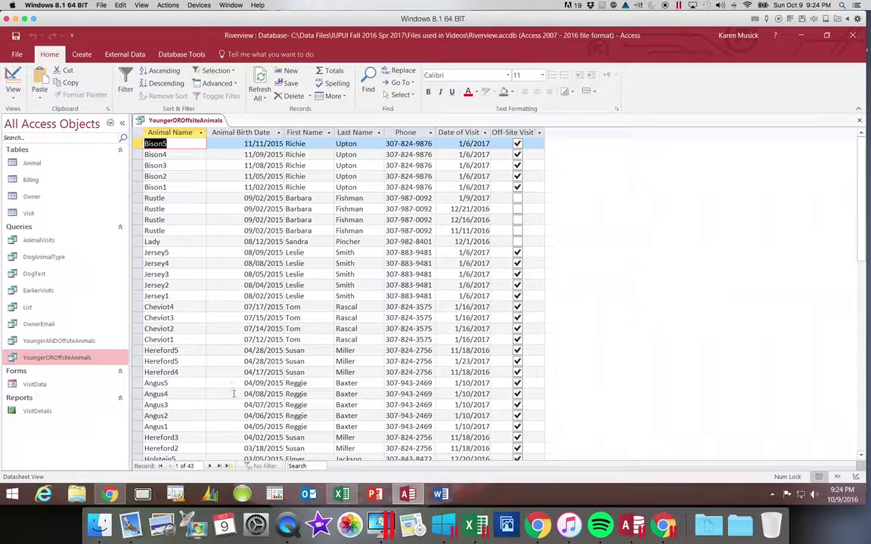
- Check the Angus4 record and the first Rustle record against the OR criteria, and save the query
left_click(137, 394)
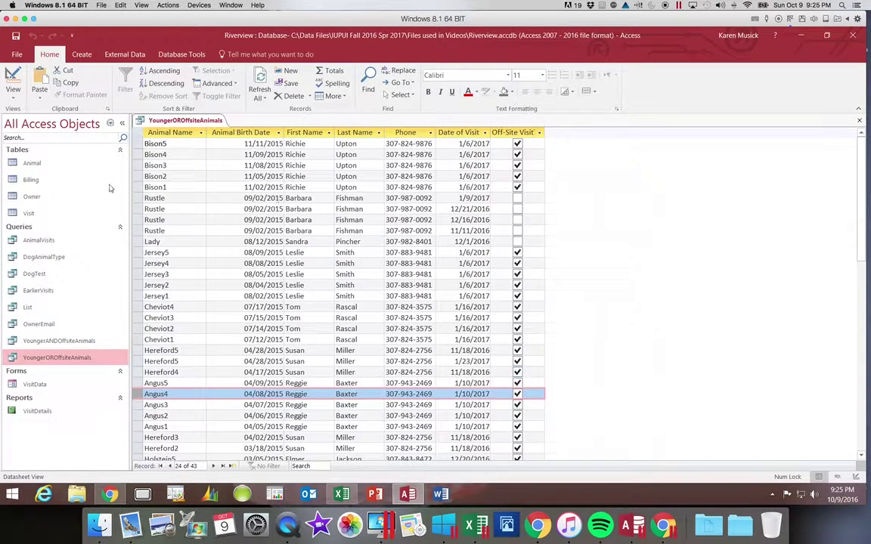
left_click(137, 198)
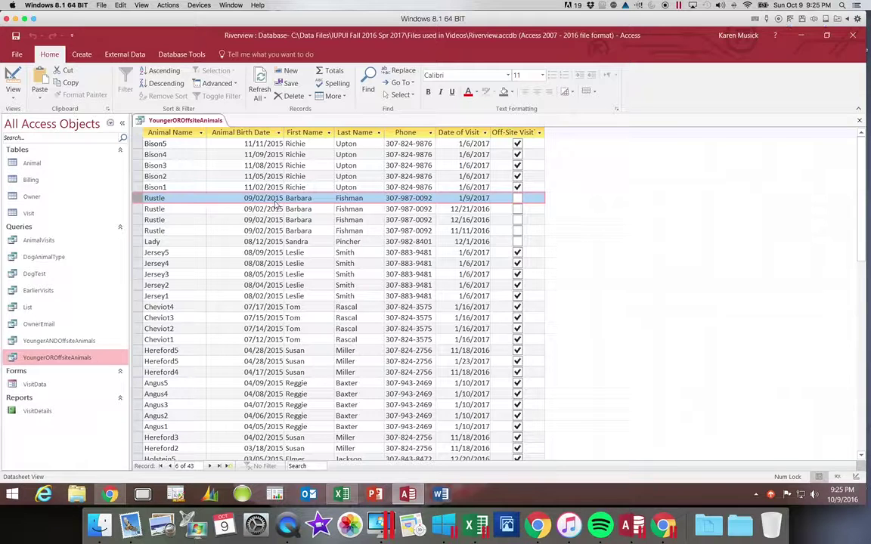
left_click(15, 34)
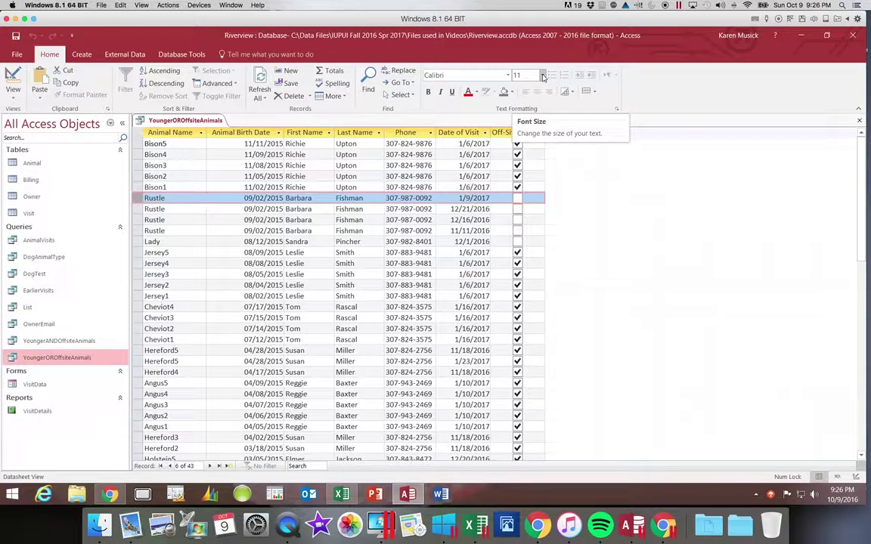
- Set the datasheet's font size to 14 and fit every column, from Animal Name to Off-Site Visit?, to its contents
left_click(542, 77)
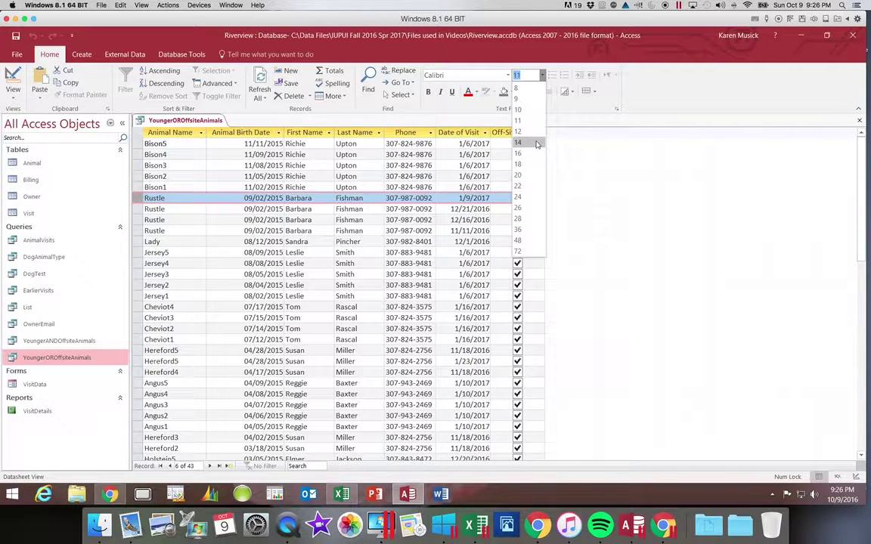
left_click(536, 144)
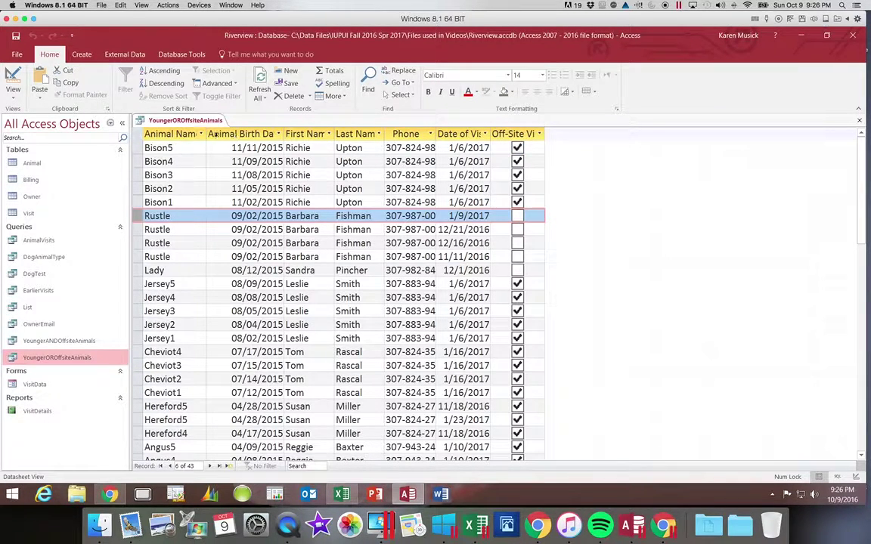
double_click(206, 134)
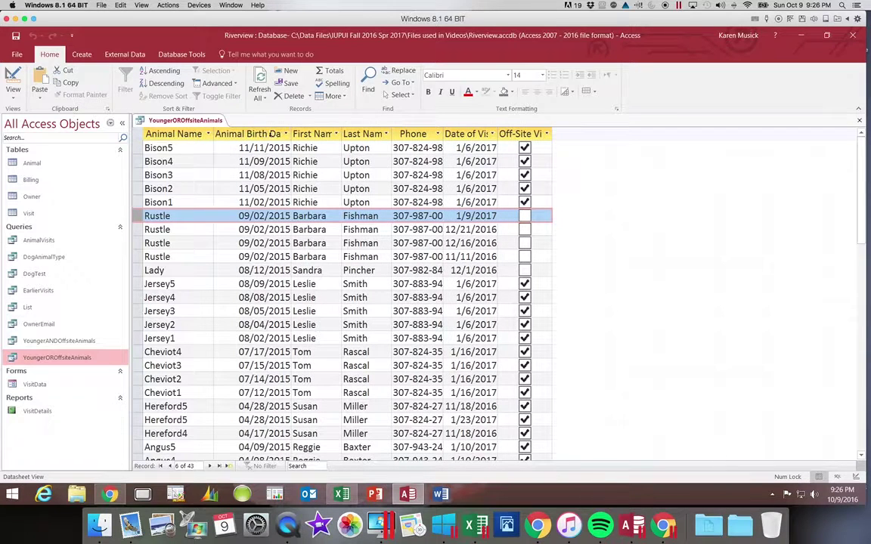
double_click(290, 134)
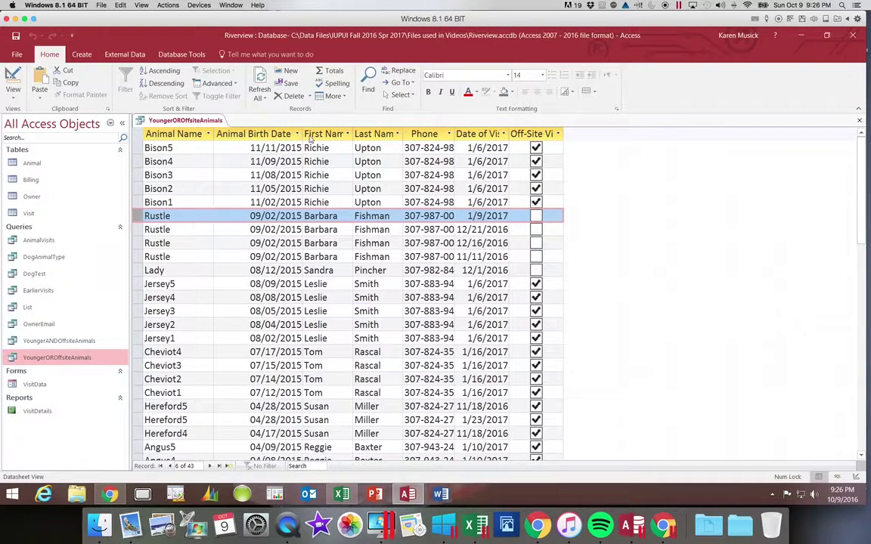
double_click(352, 133)
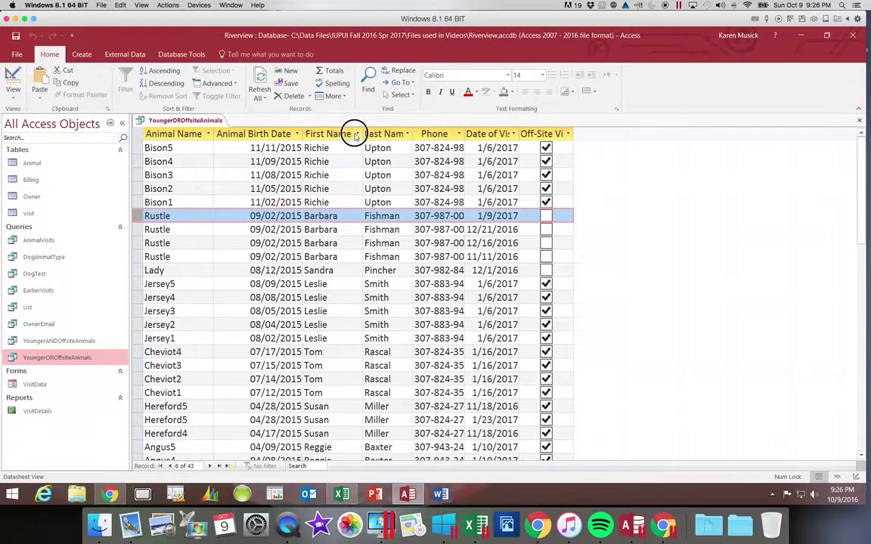
double_click(412, 134)
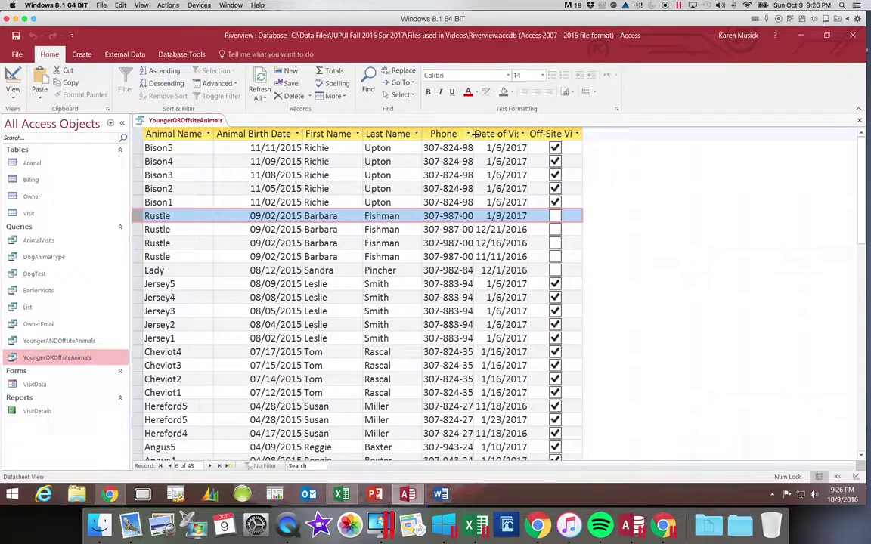
double_click(473, 134)
double_click(475, 133)
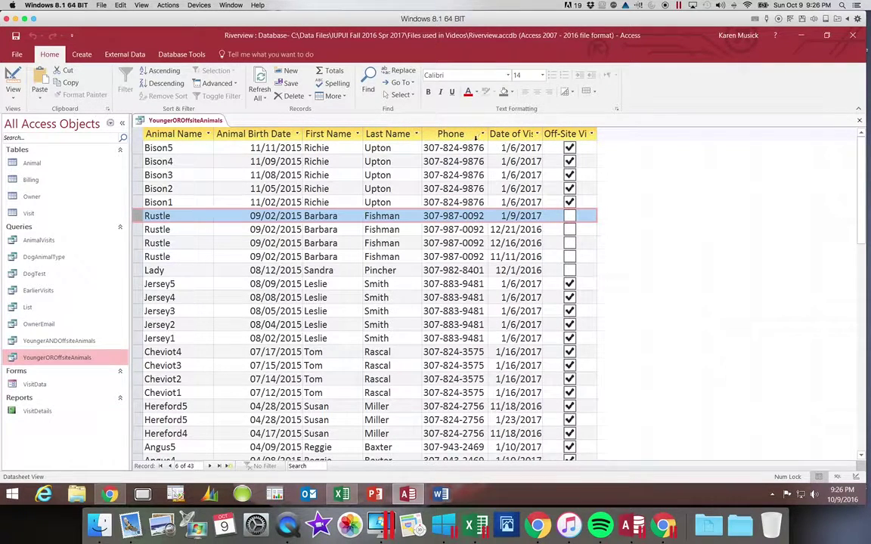
double_click(542, 134)
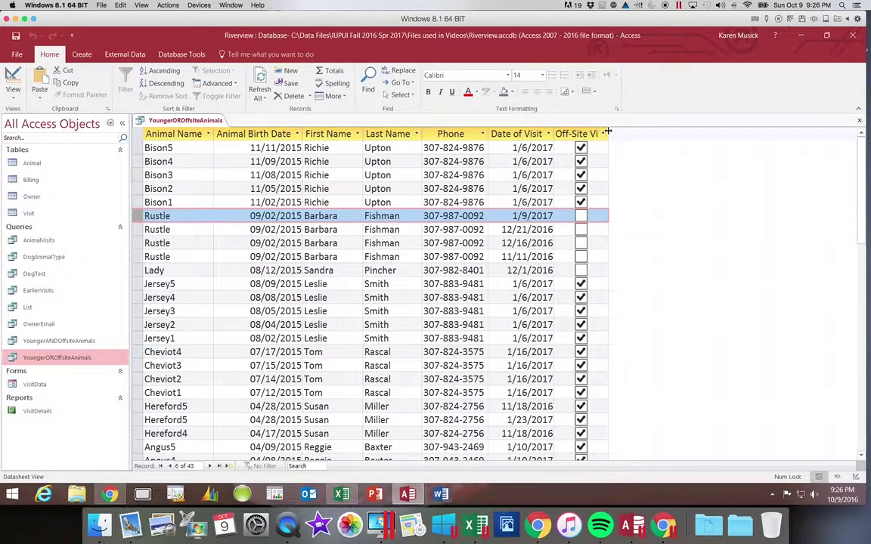
double_click(609, 133)
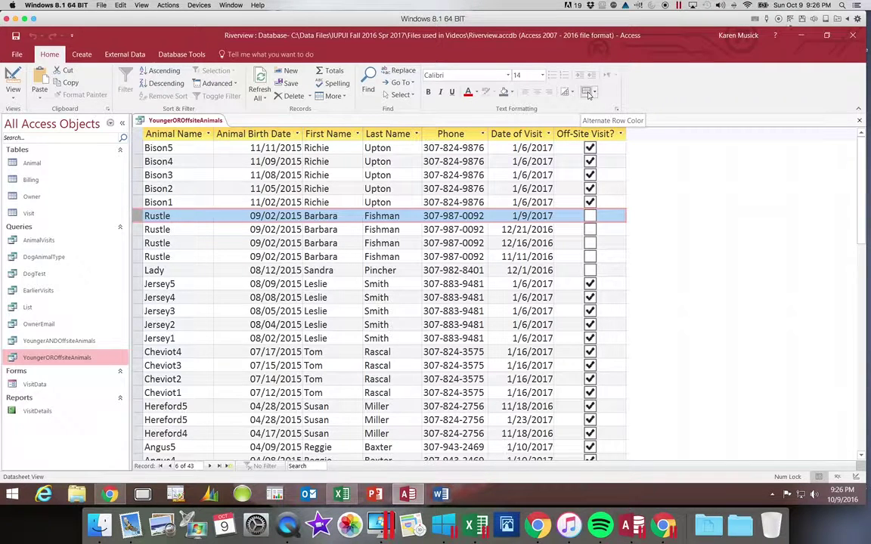
- Give the datasheet a light green theme color for alternate rows, and save and close the query
left_click(594, 92)
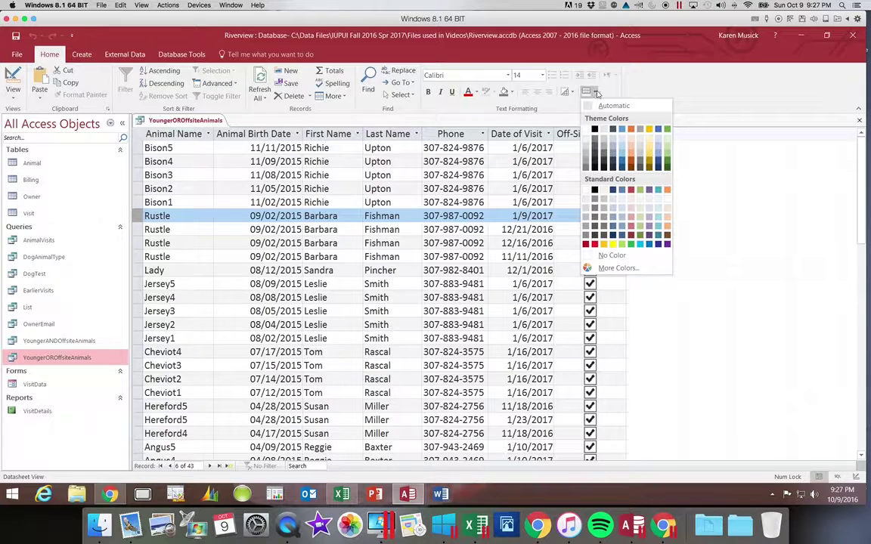
left_click(667, 148)
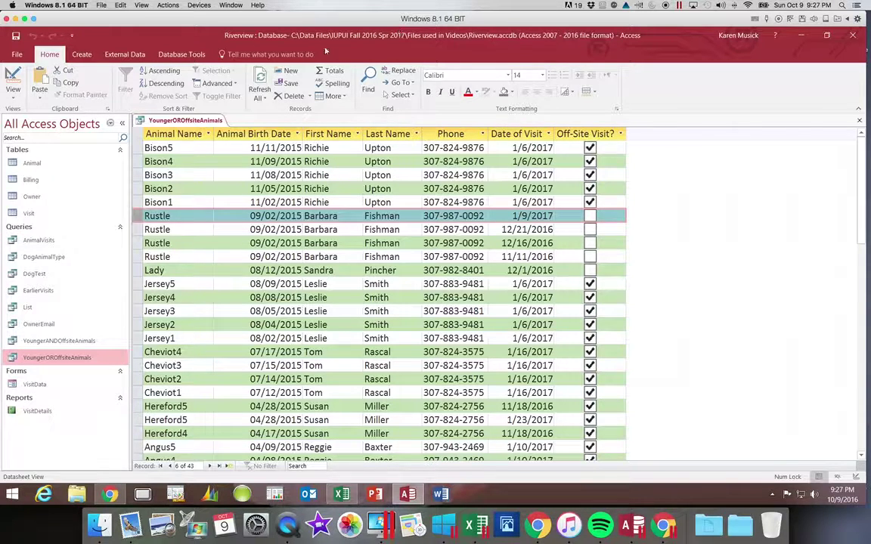
left_click(16, 37)
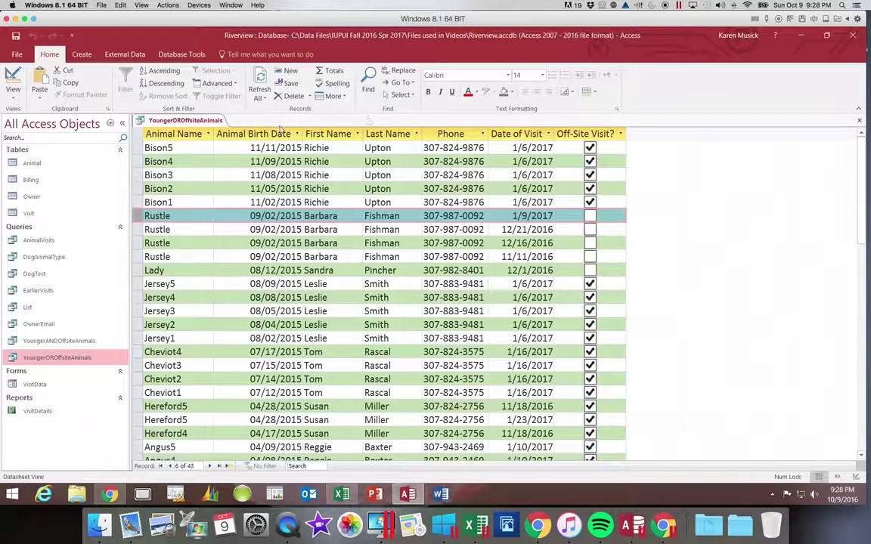
left_click(207, 121)
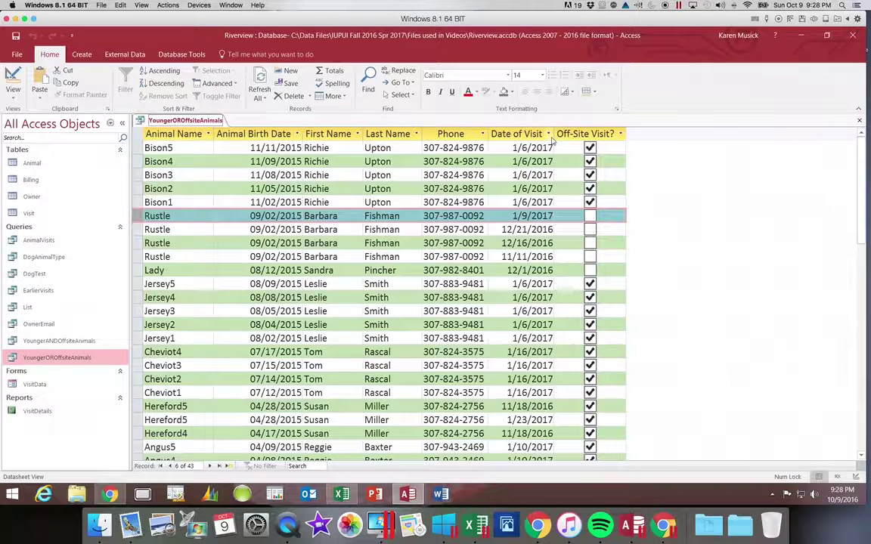
left_click(859, 120)
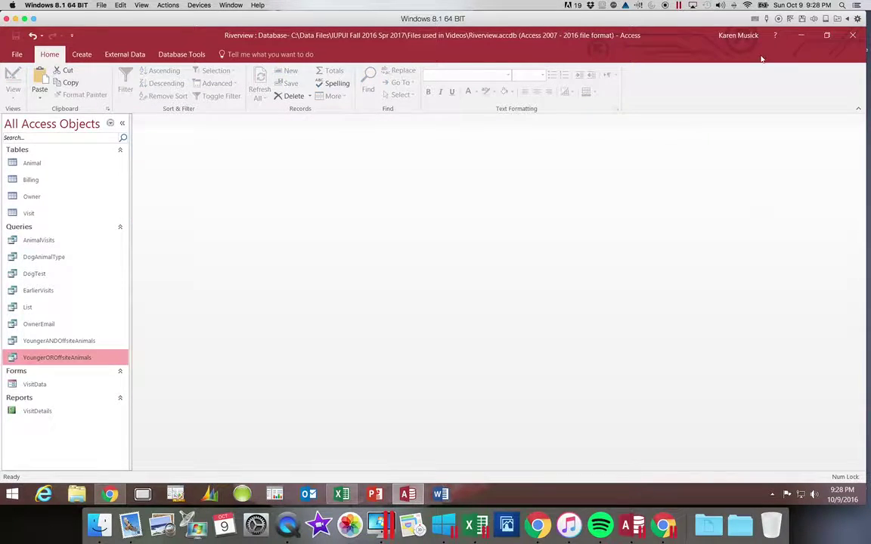